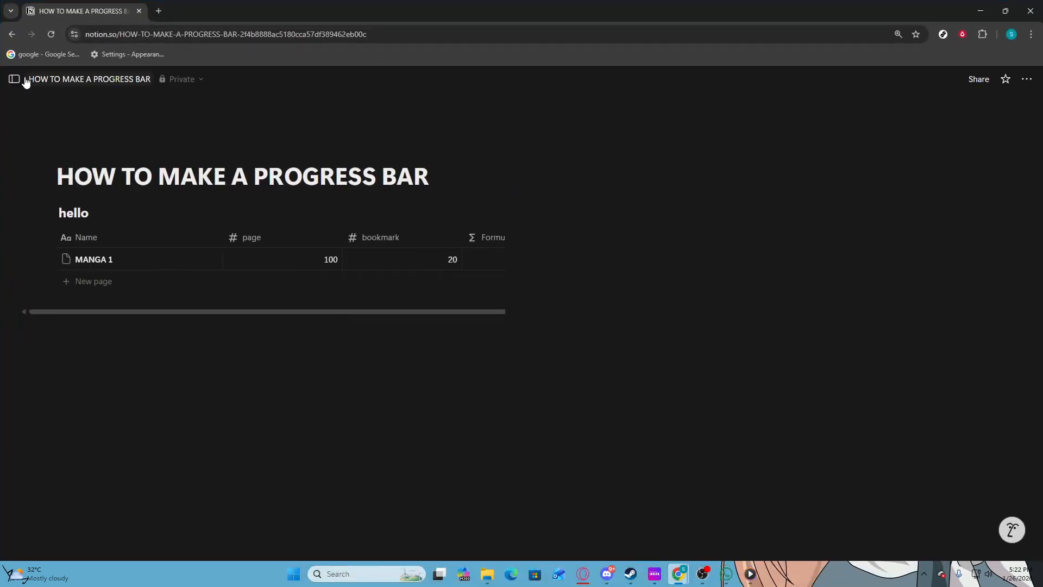
Create a new private page titled "How to make a progress bar".
{"action": "mouse_move", "coordinate": [17, 79]}
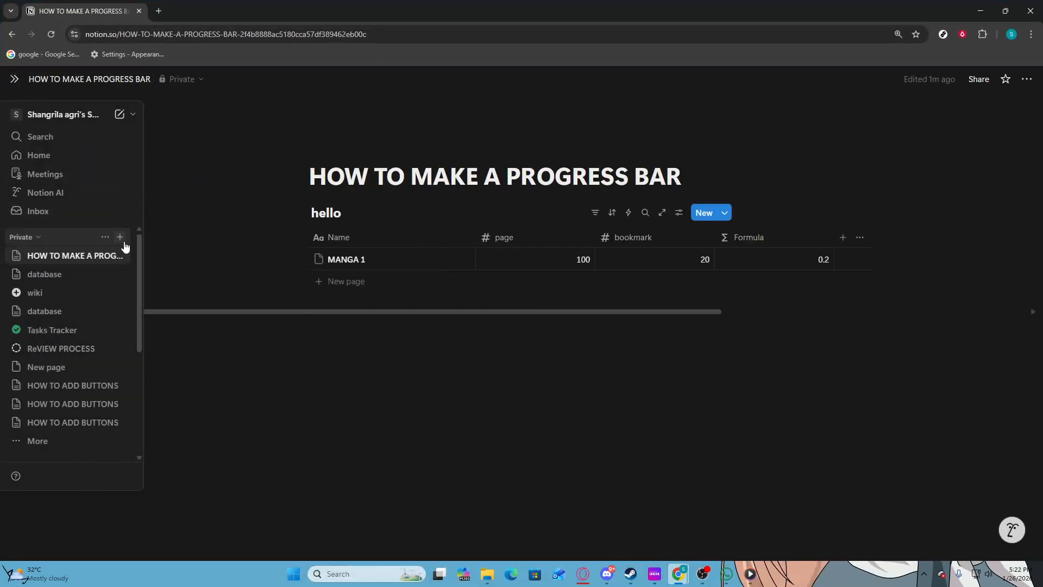
{"action": "left_click", "coordinate": [120, 238]}
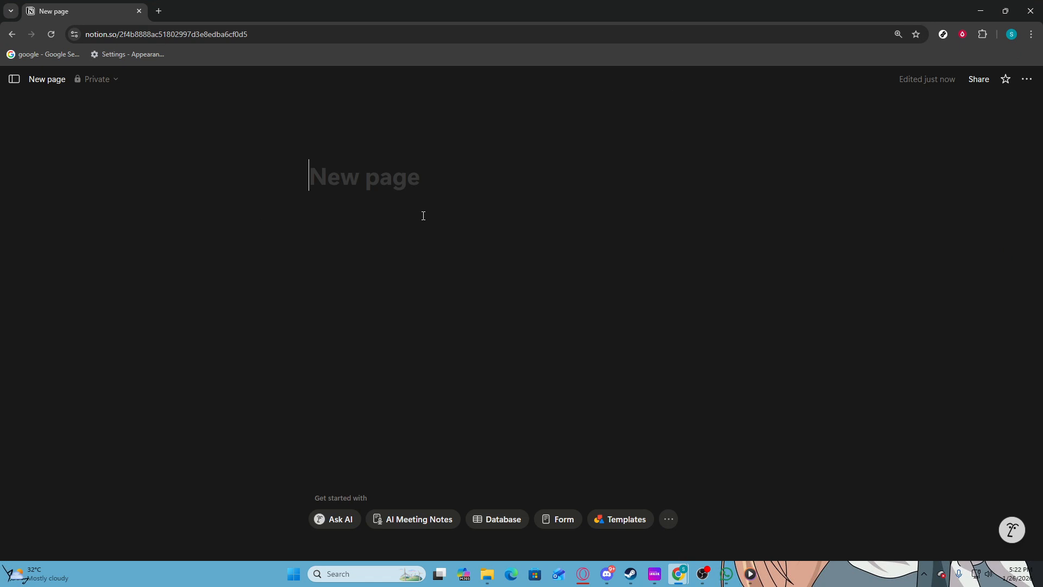
{"action": "mouse_move", "coordinate": [2, 118]}
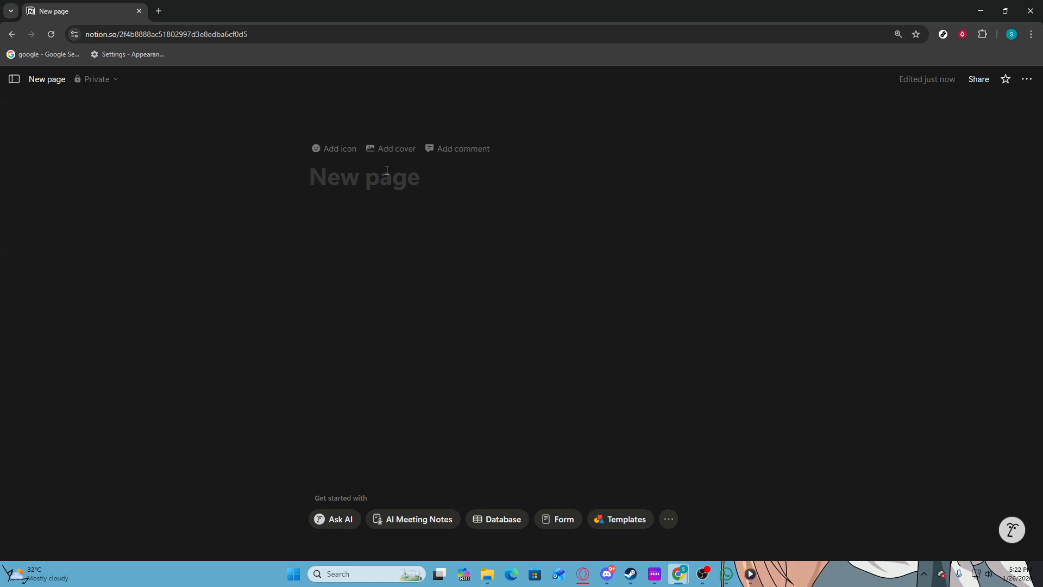
{"action": "type", "text": "ho"}
{"action": "key", "text": "BackSpace"}
{"action": "key", "text": "BackSpace"}
{"action": "type", "text": "How to "}
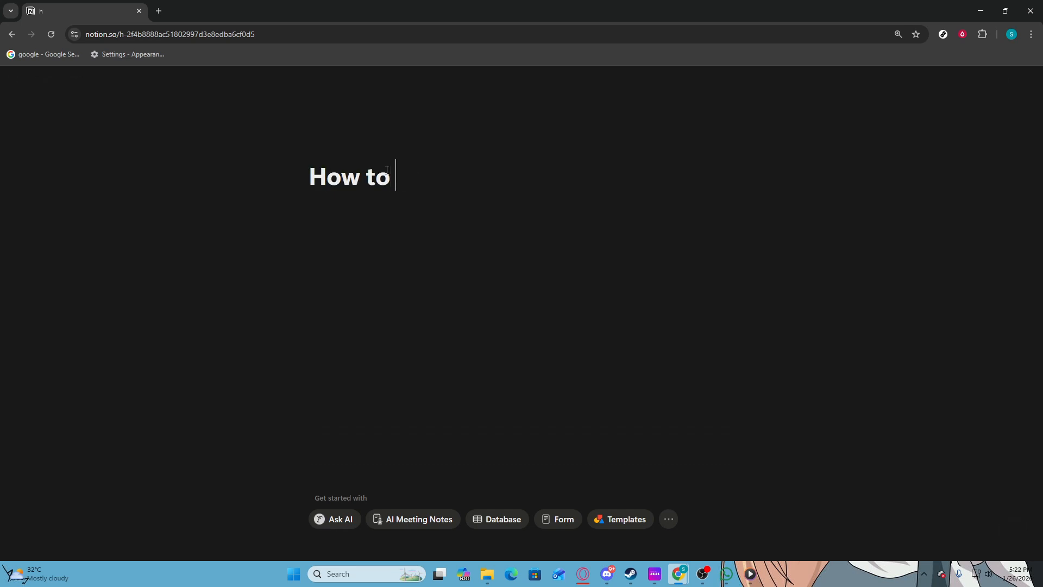
{"action": "type", "text": "make a "}
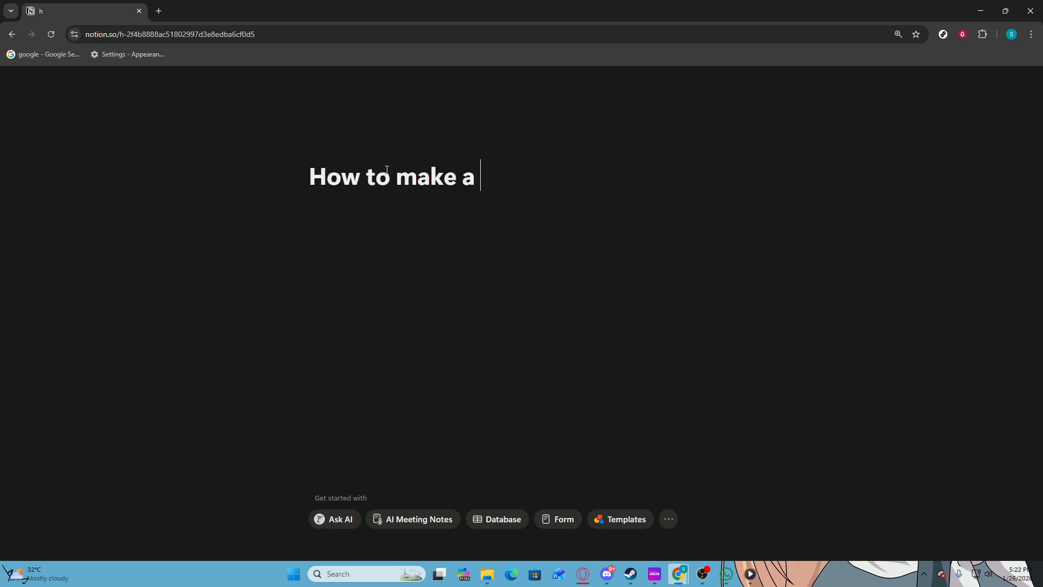
{"action": "type", "text": "progre"}
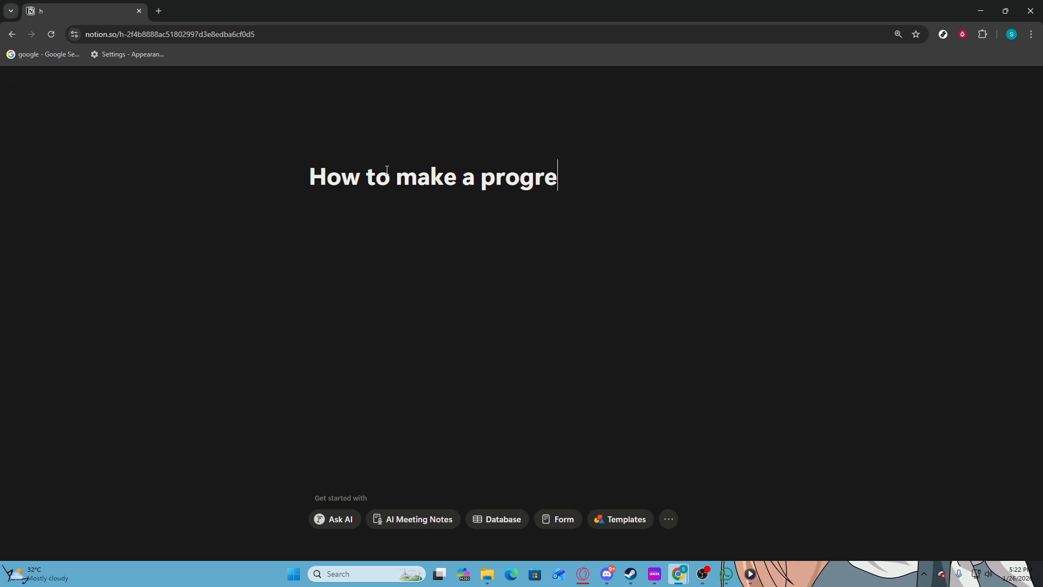
{"action": "type", "text": "ss bar"}
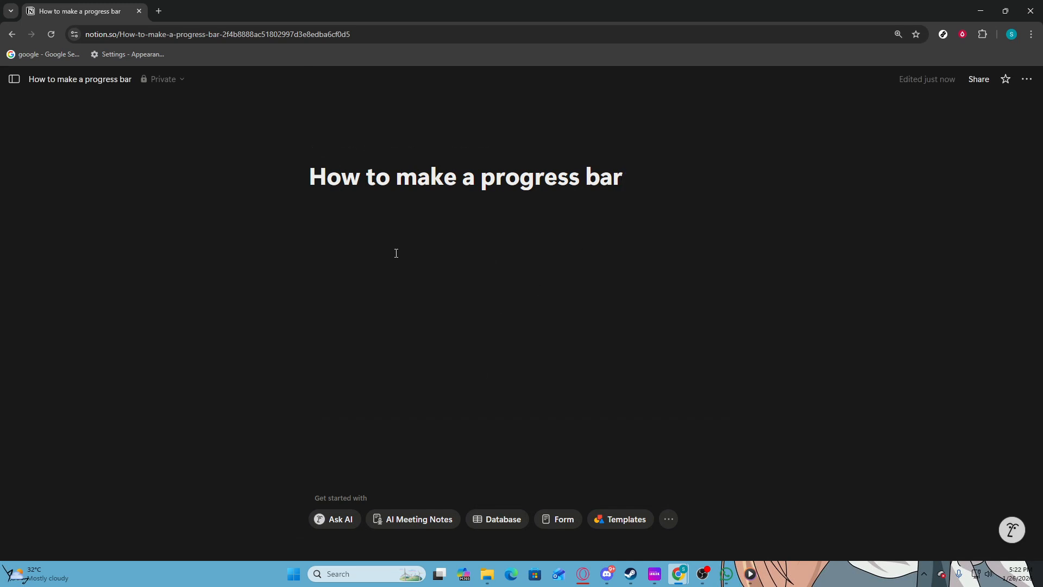
Insert an inline database below the page title and dismiss its data source options.
{"action": "left_click", "coordinate": [361, 220]}
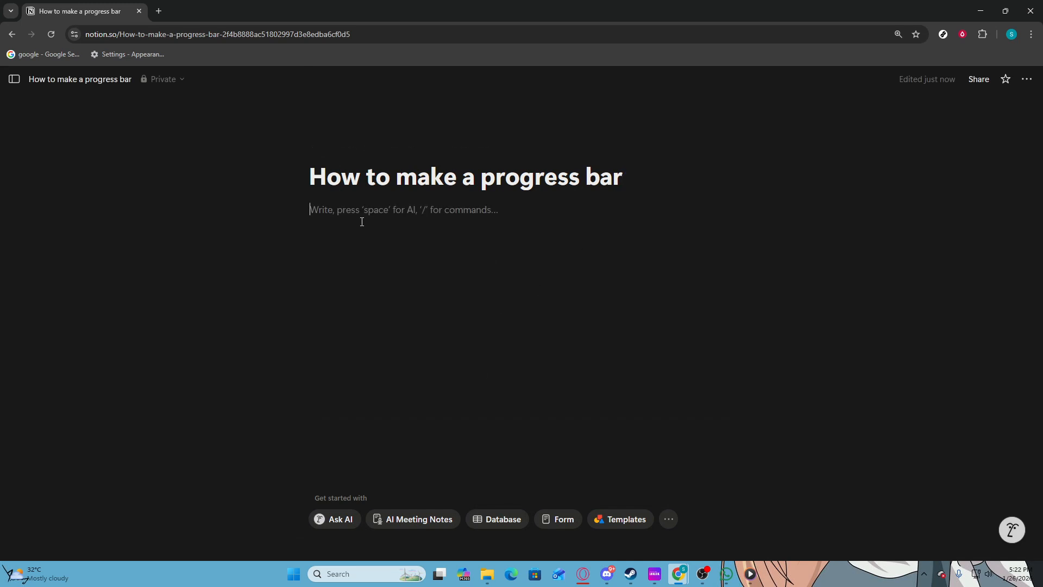
{"action": "type", "text": "/dara"}
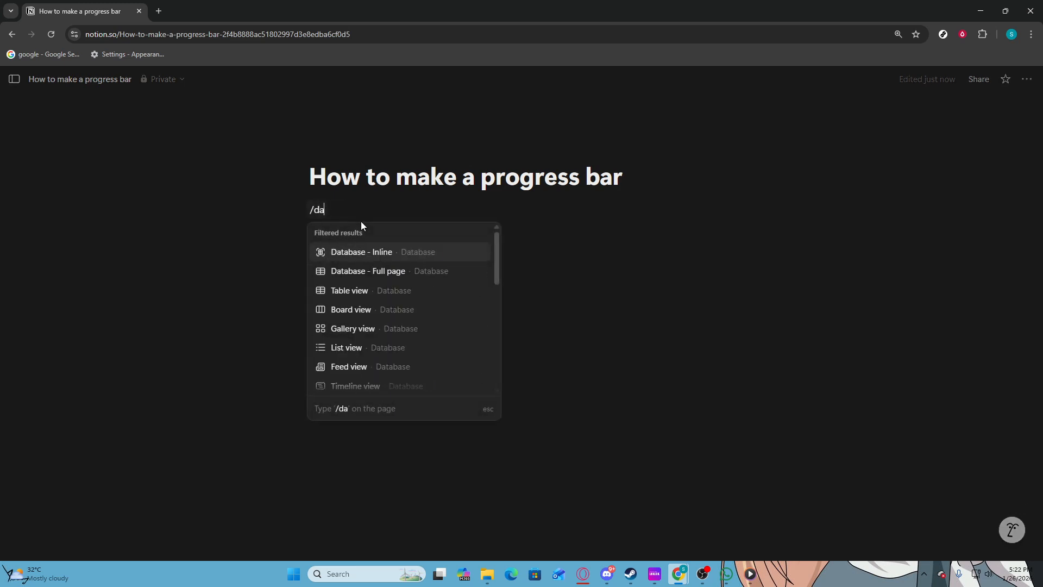
{"action": "key", "text": "BackSpace"}
{"action": "key", "text": "BackSpace"}
{"action": "type", "text": "ta"}
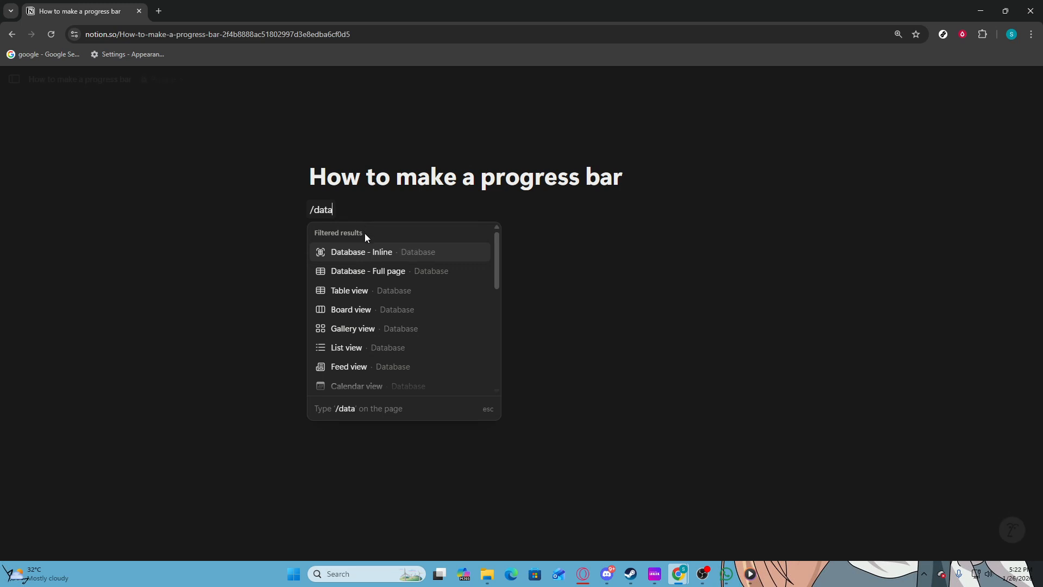
{"action": "left_click", "coordinate": [363, 249]}
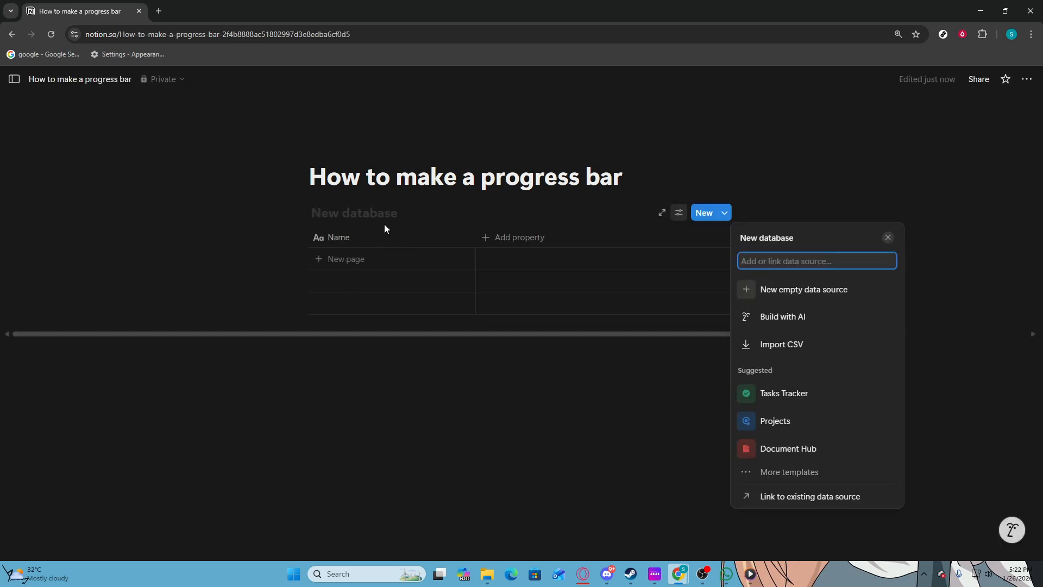
{"action": "left_click", "coordinate": [376, 259]}
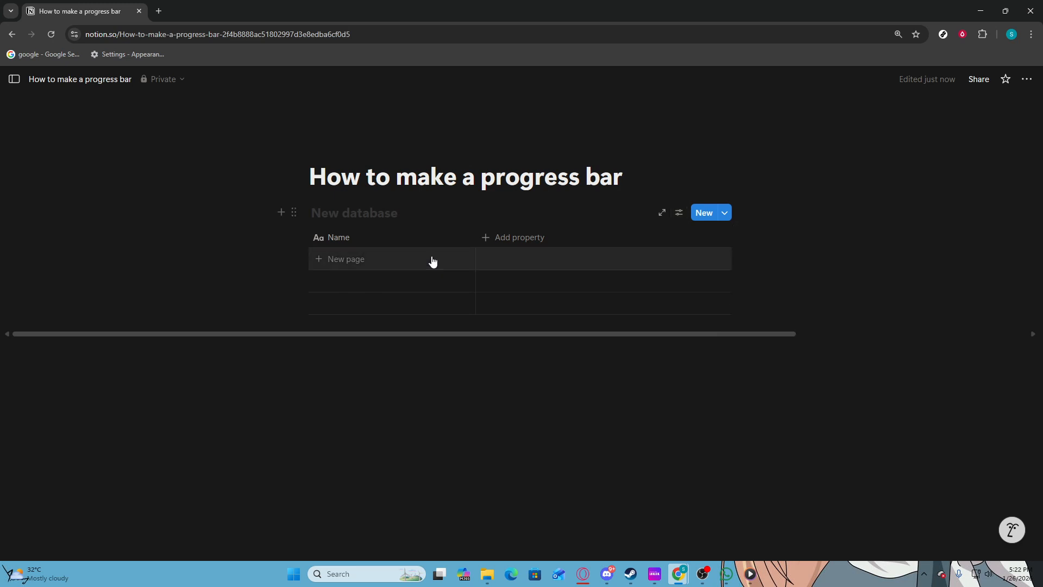
Add a database entry named MANGA1.
{"action": "left_click", "coordinate": [390, 259]}
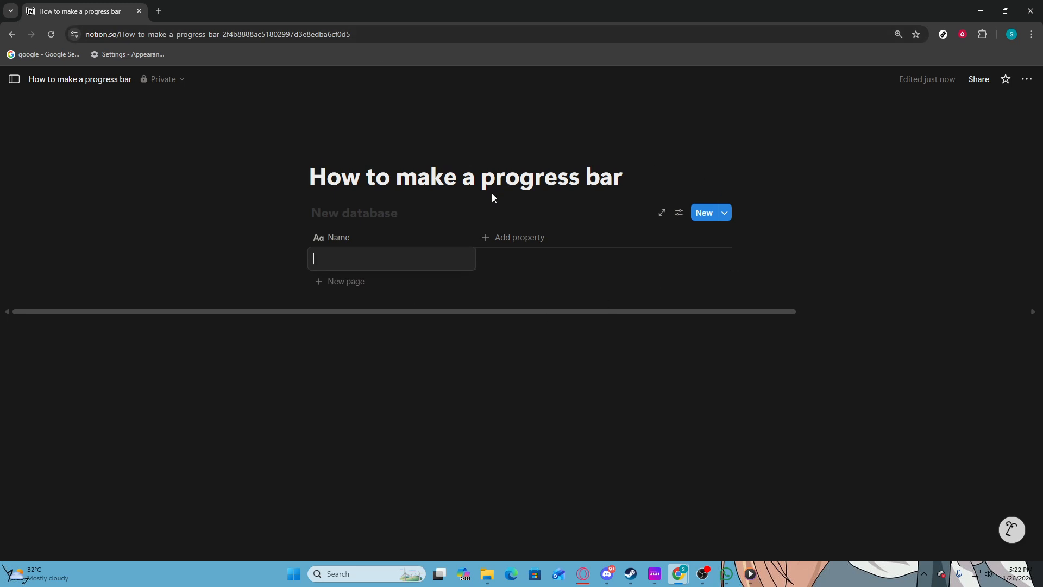
{"action": "type", "text": "M"}
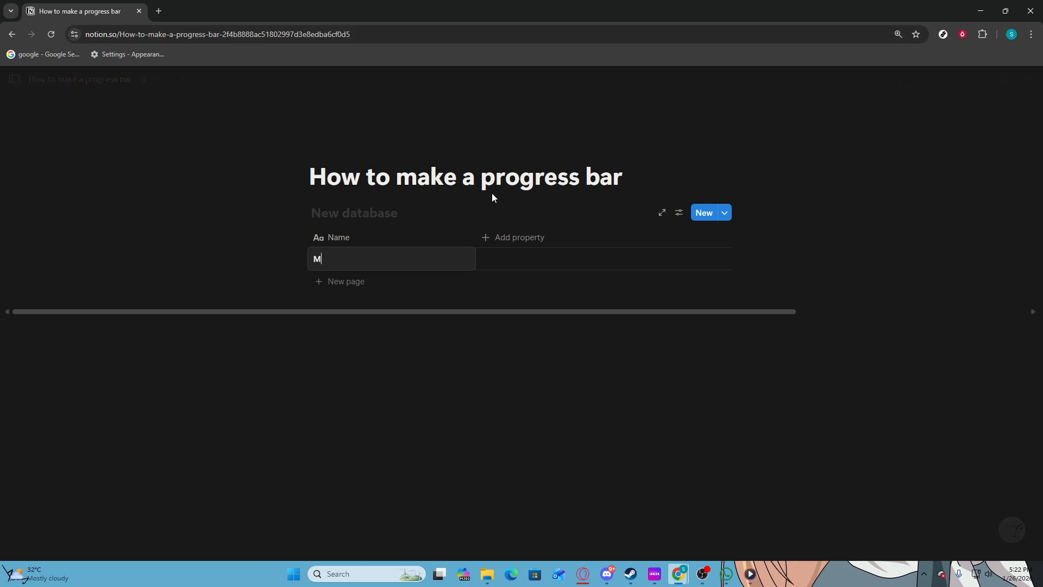
{"action": "type", "text": "ANGA1"}
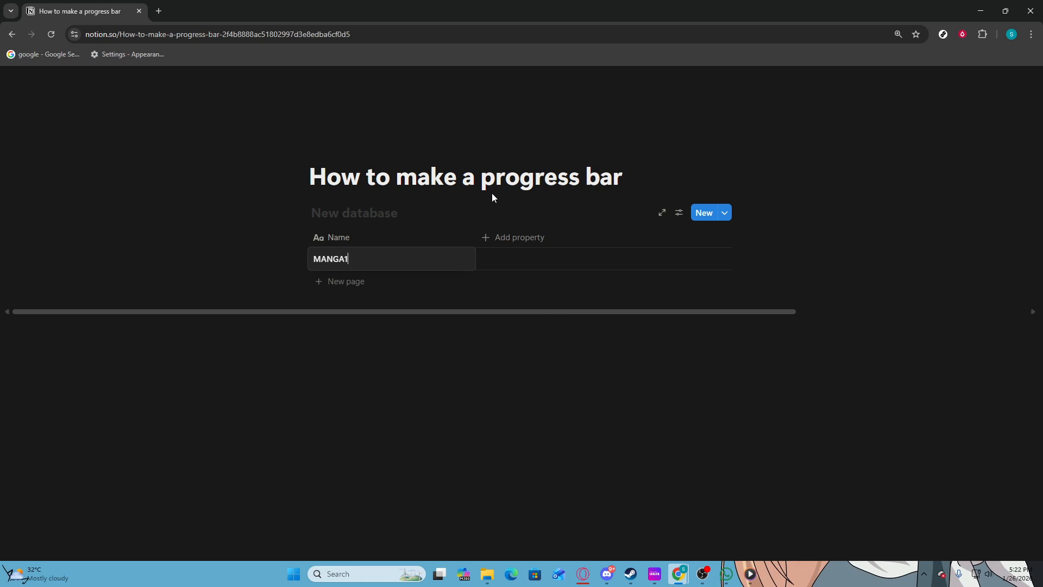
{"action": "key", "text": "Escape"}
Add two Number properties to the database.
{"action": "left_click", "coordinate": [516, 237]}
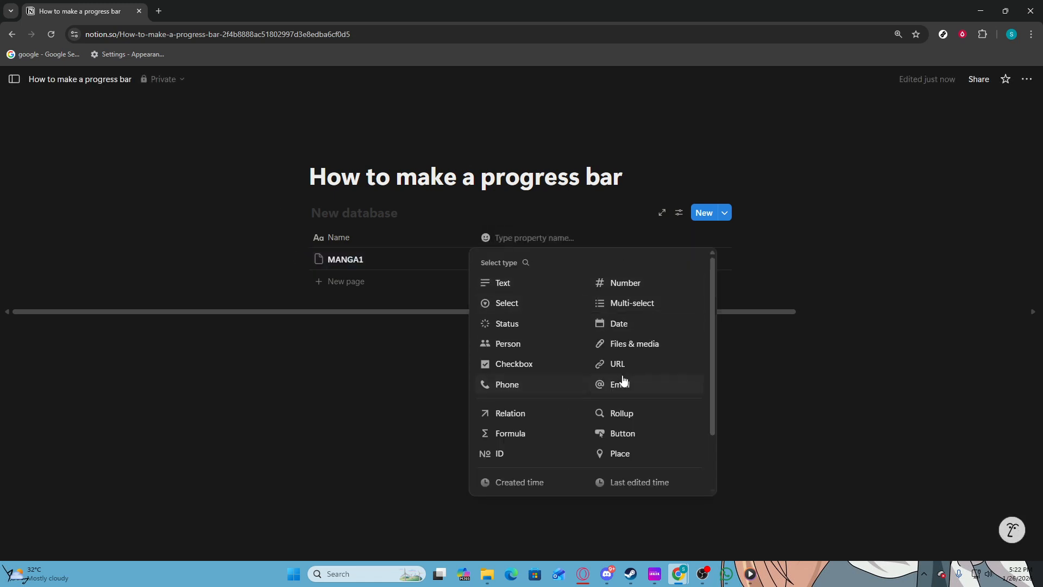
{"action": "left_click", "coordinate": [642, 284]}
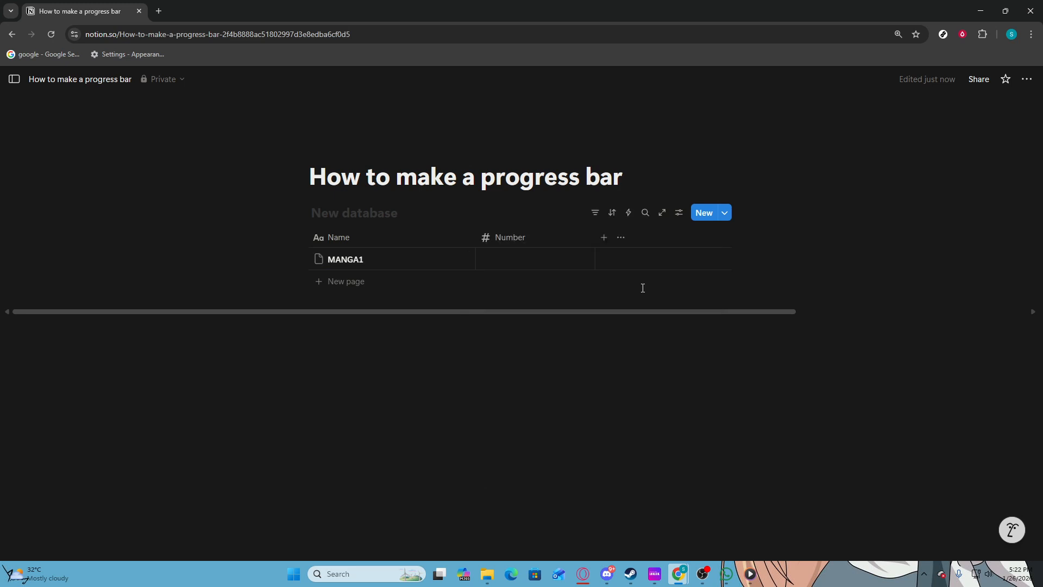
{"action": "left_click", "coordinate": [605, 239]}
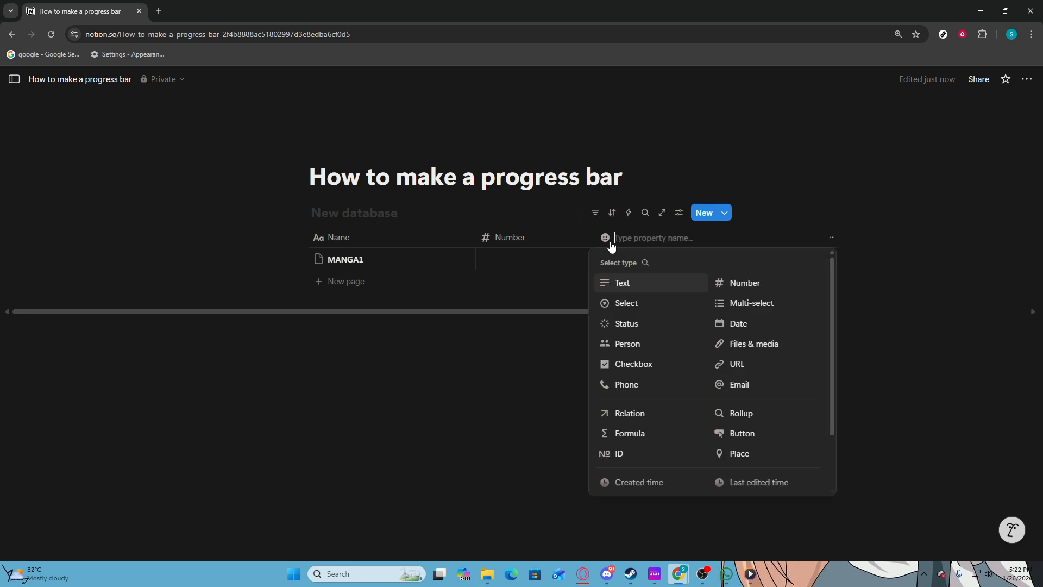
{"action": "left_click", "coordinate": [760, 288]}
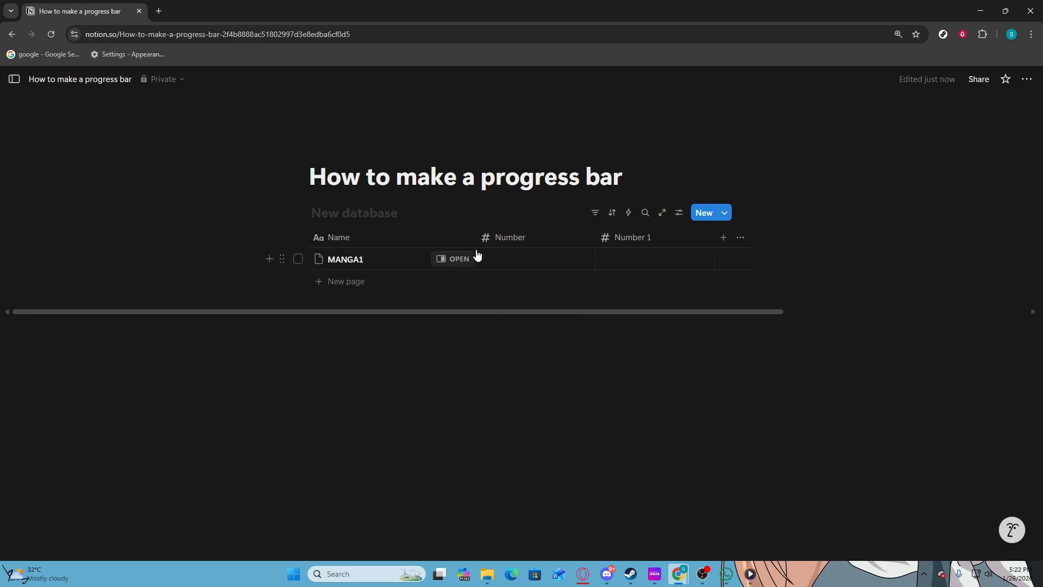
Rename the first Number property as bookmark.
{"action": "left_click", "coordinate": [511, 241]}
{"action": "left_click", "coordinate": [512, 241]}
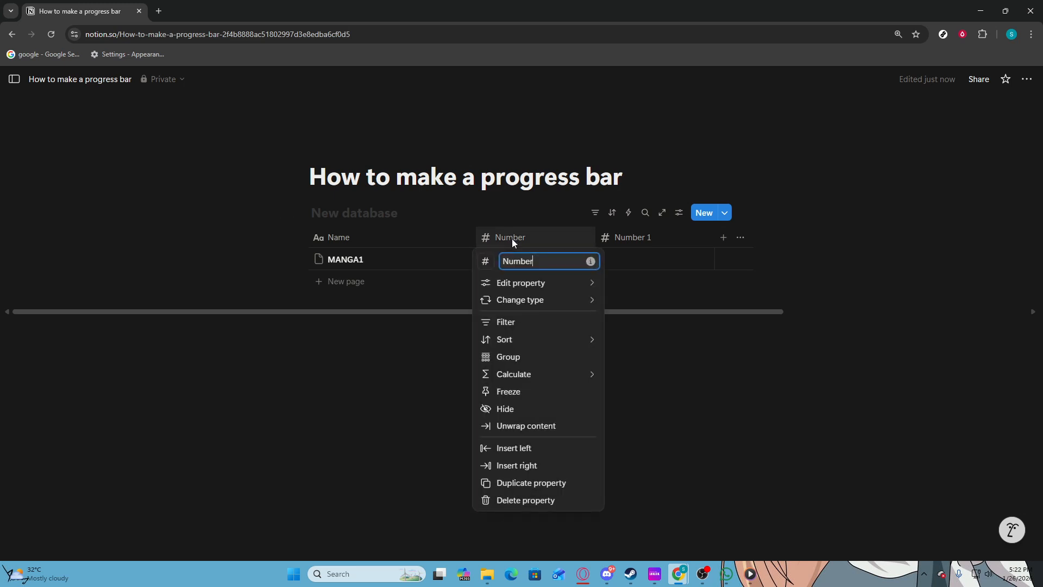
{"action": "key", "text": "BackSpace"}
{"action": "key", "text": "BackSpace"}
{"action": "key", "text": "BackSpace"}
{"action": "key", "text": "BackSpace"}
{"action": "key", "text": "BackSpace"}
{"action": "key", "text": "BackSpace"}
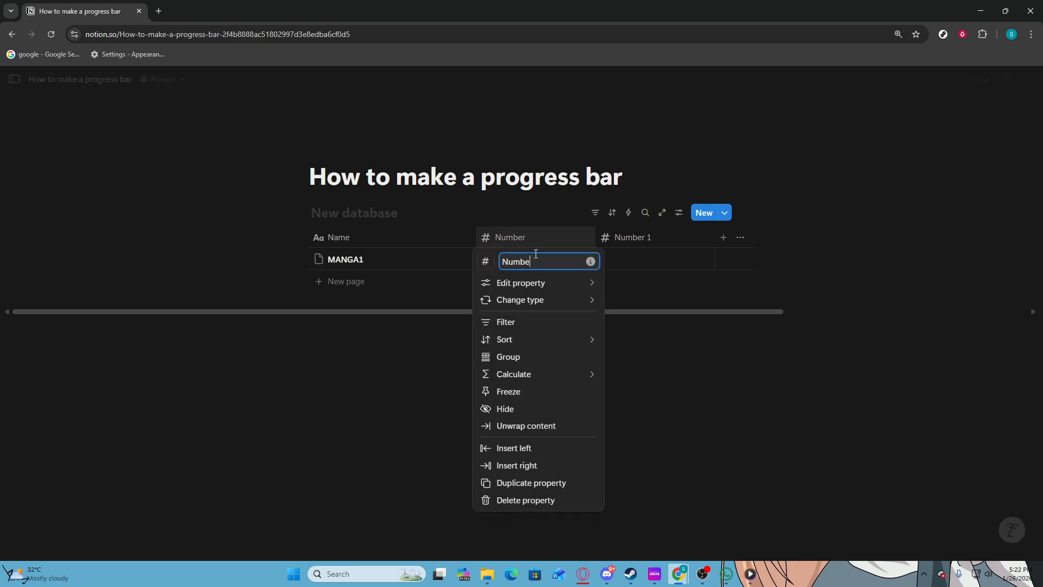
{"action": "type", "text": "bookmark"}
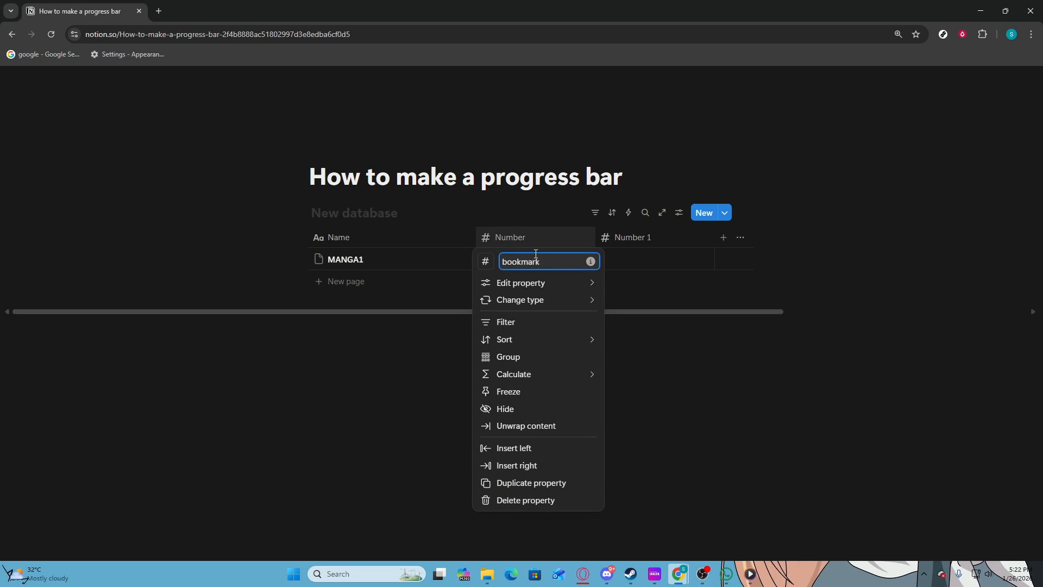
{"action": "key", "text": "BackSpace"}
{"action": "key", "text": "BackSpace"}
{"action": "key", "text": "BackSpace"}
{"action": "key", "text": "BackSpace"}
{"action": "key", "text": "BackSpace"}
{"action": "key", "text": "BackSpace"}
{"action": "type", "text": "bo"}
{"action": "key", "text": "BackSpace"}
{"action": "key", "text": "BackSpace"}
{"action": "type", "text": "bookm,a"}
Rename the second Number property as page and add a Formula property after it.
{"action": "left_click", "coordinate": [631, 240]}
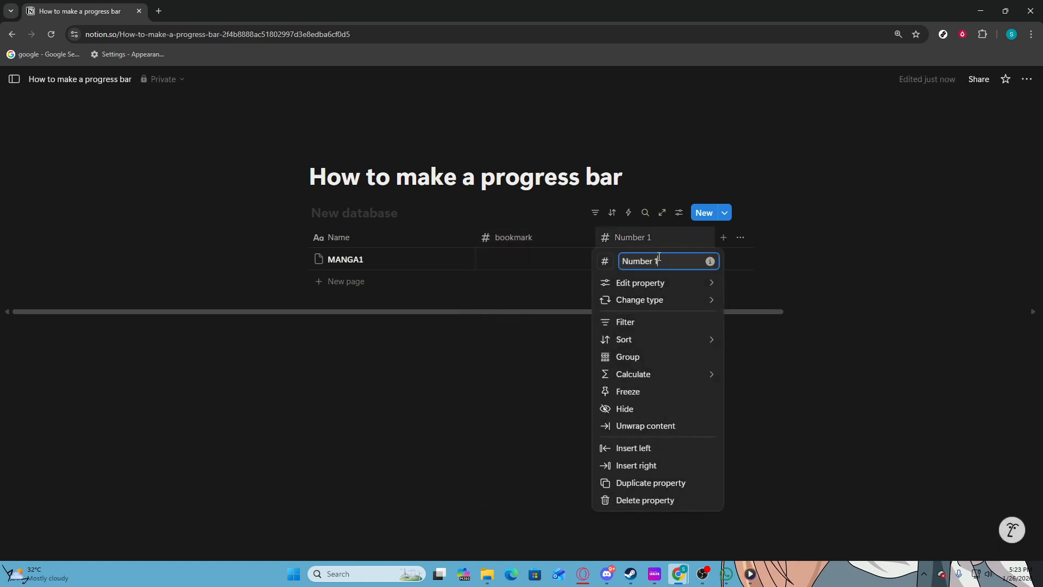
{"action": "key", "text": "BackSpace"}
{"action": "type", "text": "pah"}
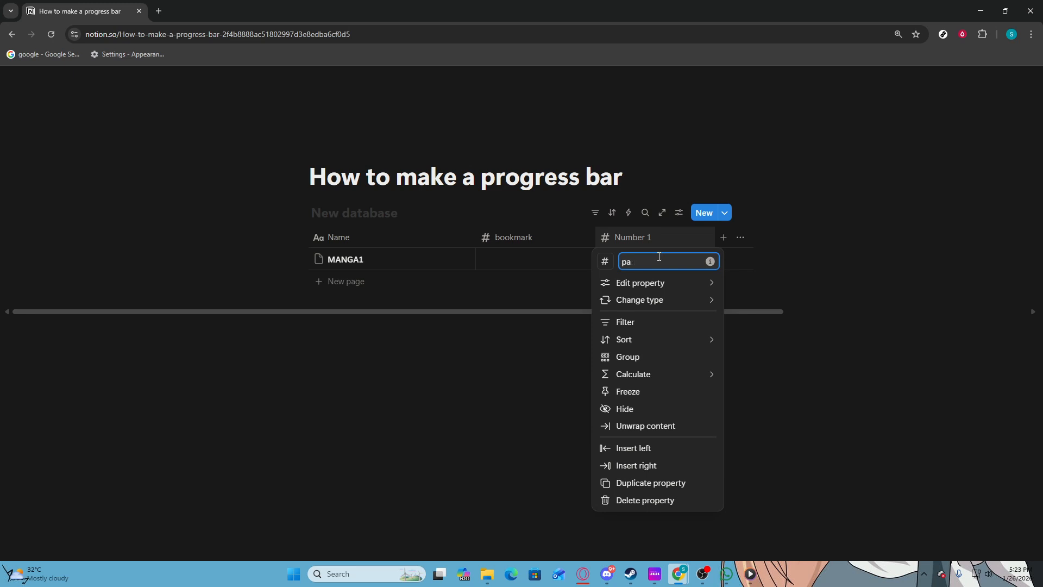
{"action": "left_click", "coordinate": [560, 291]}
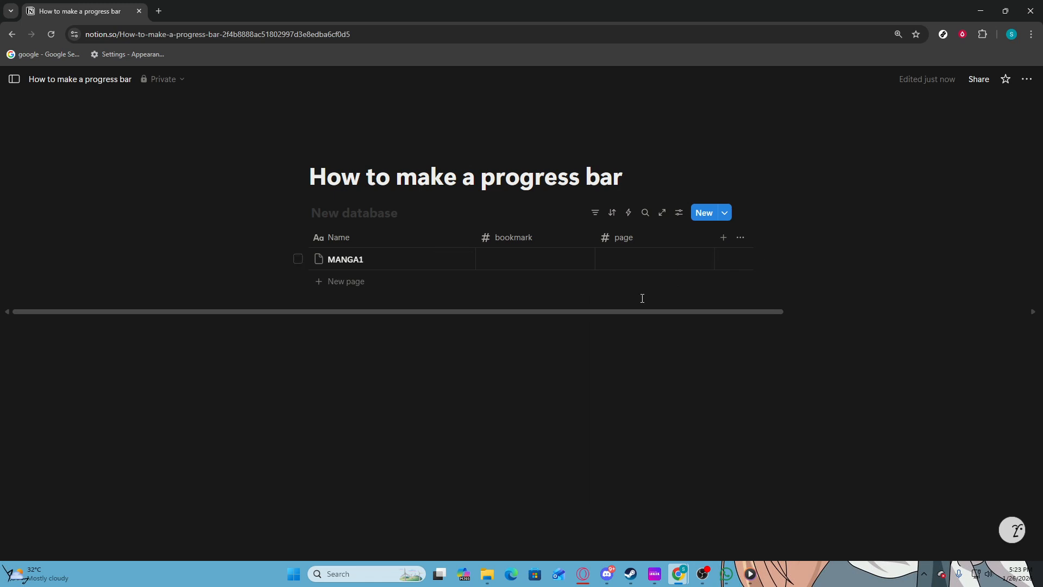
{"action": "left_click", "coordinate": [723, 237]}
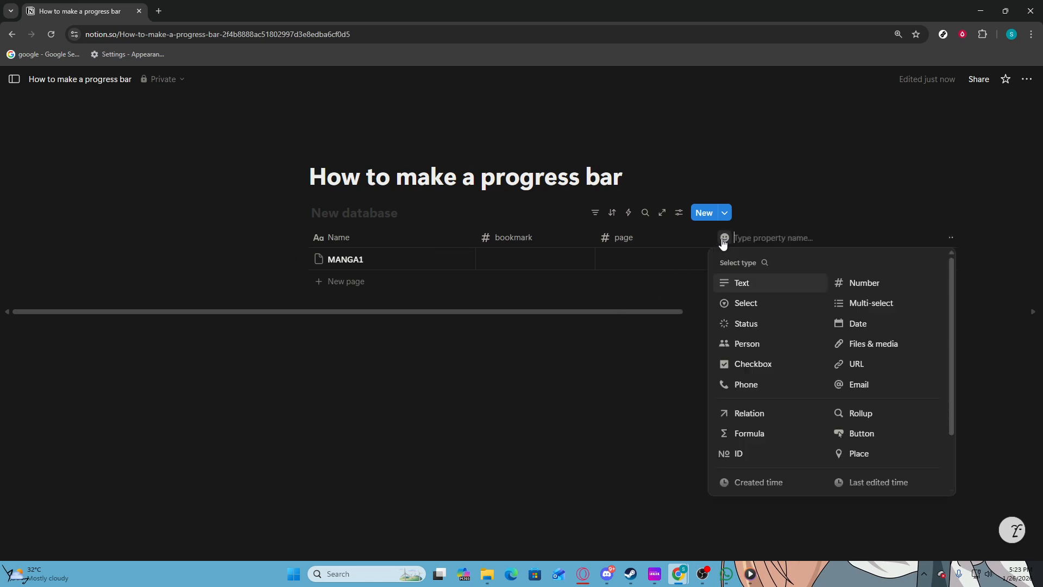
{"action": "left_click", "coordinate": [786, 436]}
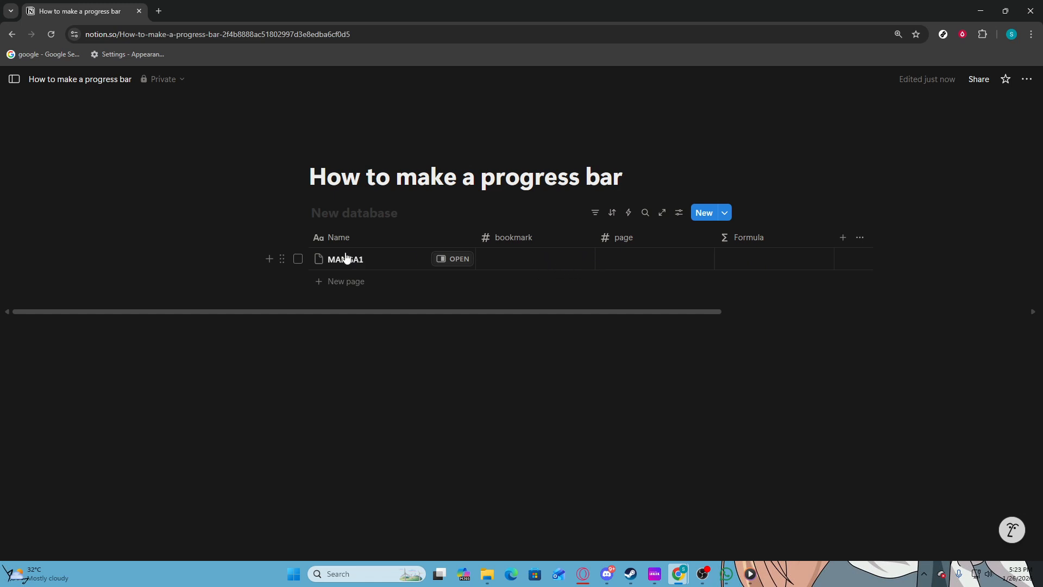
Add a second database entry named "task 2" below MANGA1.
{"action": "left_click", "coordinate": [348, 291]}
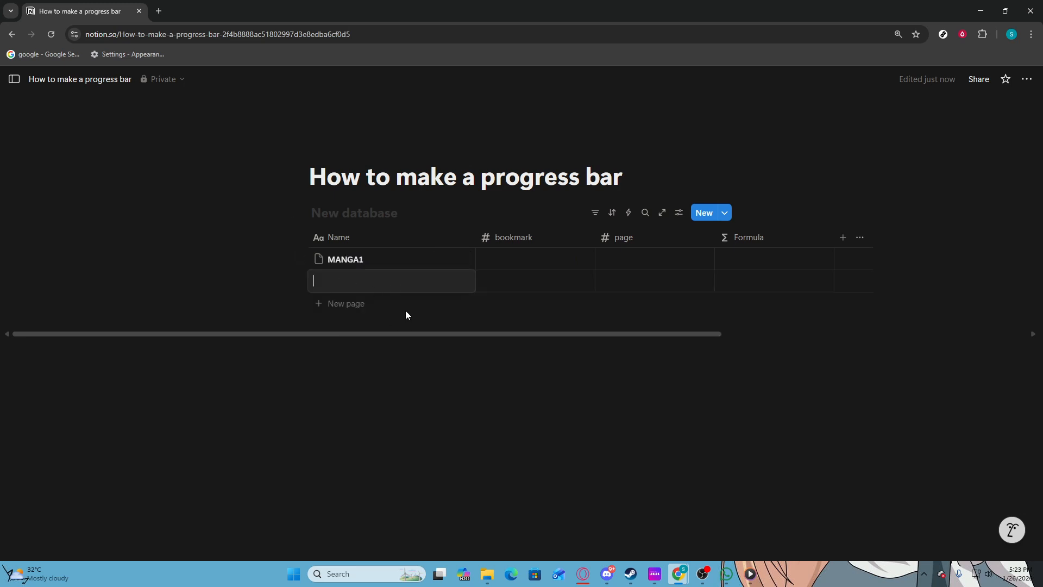
{"action": "type", "text": "task 2"}
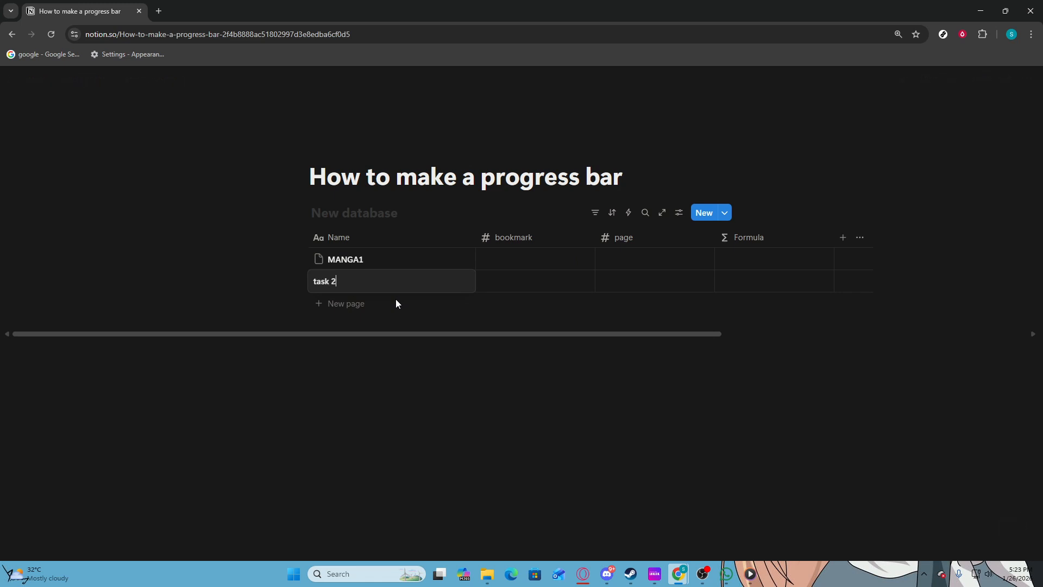
{"action": "key", "text": "Return"}
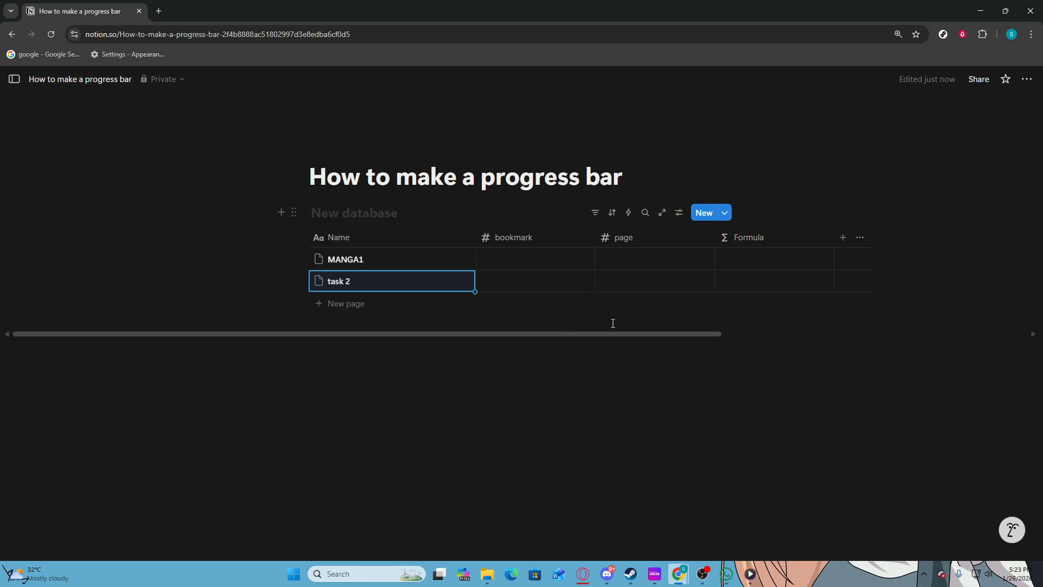
For MANGA1, set the bookmark value to 20 and the page value to 100.
{"action": "left_click", "coordinate": [573, 259]}
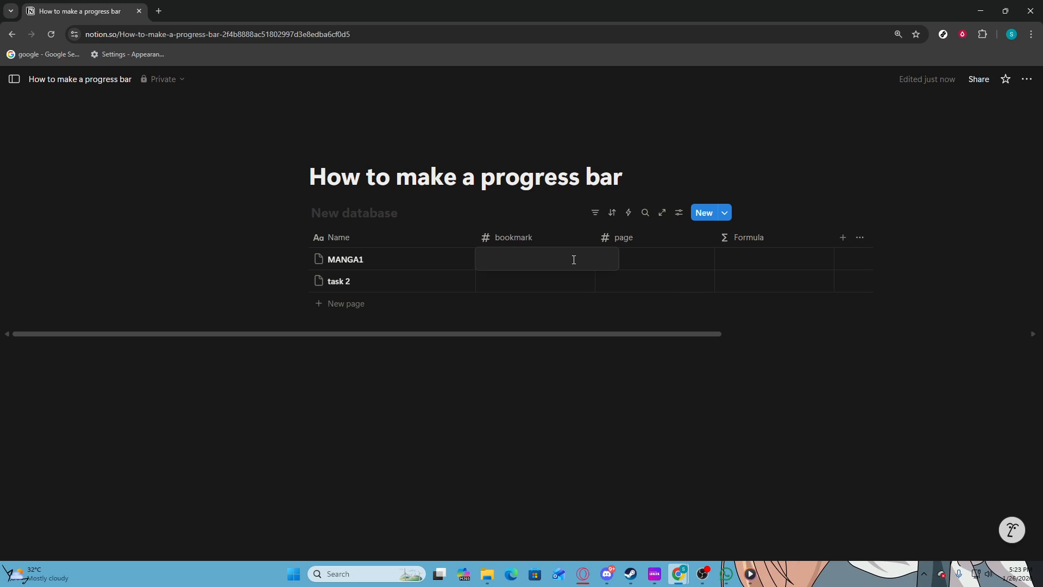
{"action": "type", "text": "20"}
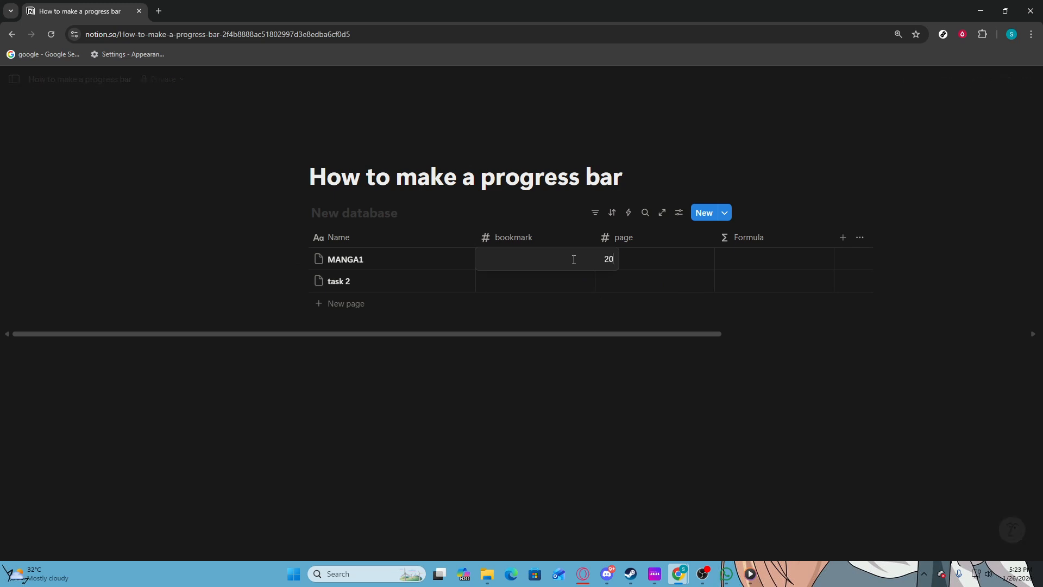
{"action": "key", "text": "Return"}
{"action": "left_click", "coordinate": [658, 254]}
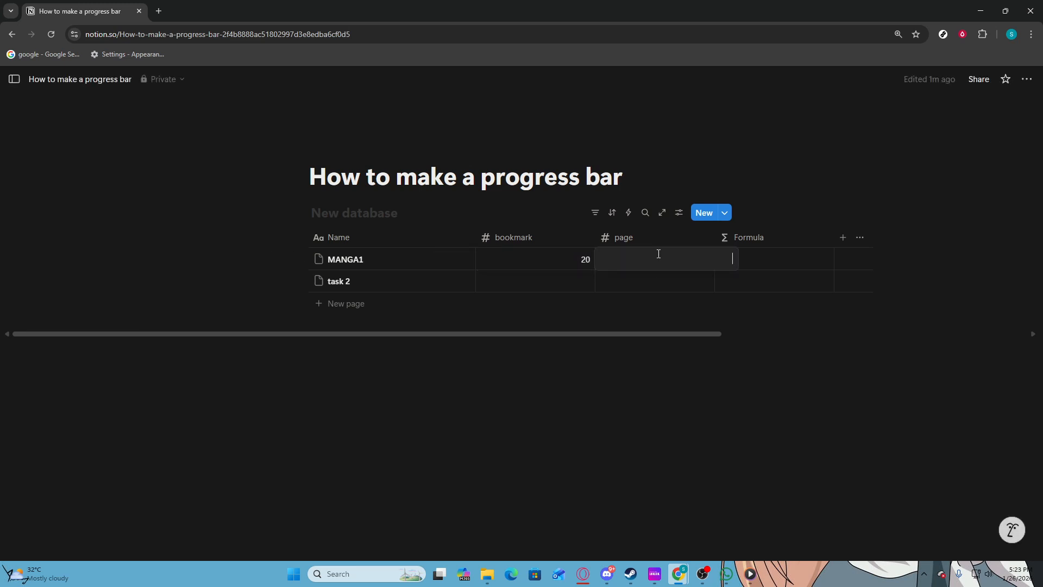
{"action": "type", "text": "100"}
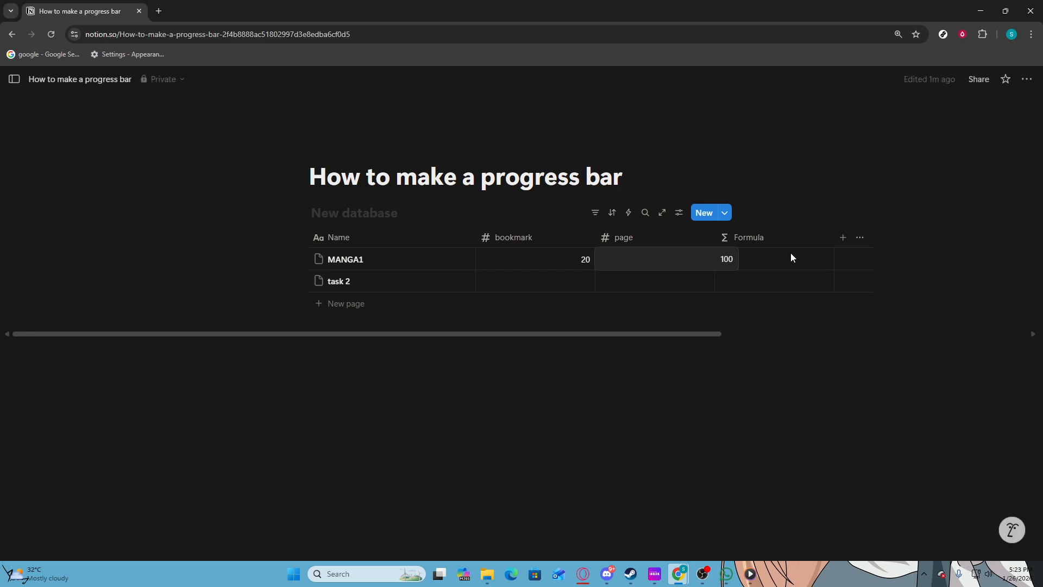
{"action": "key", "text": "Return"}
{"action": "key", "text": "Escape"}
Set the Formula property's expression to bookmark / page, using the two number properties.
{"action": "left_click", "coordinate": [786, 262]}
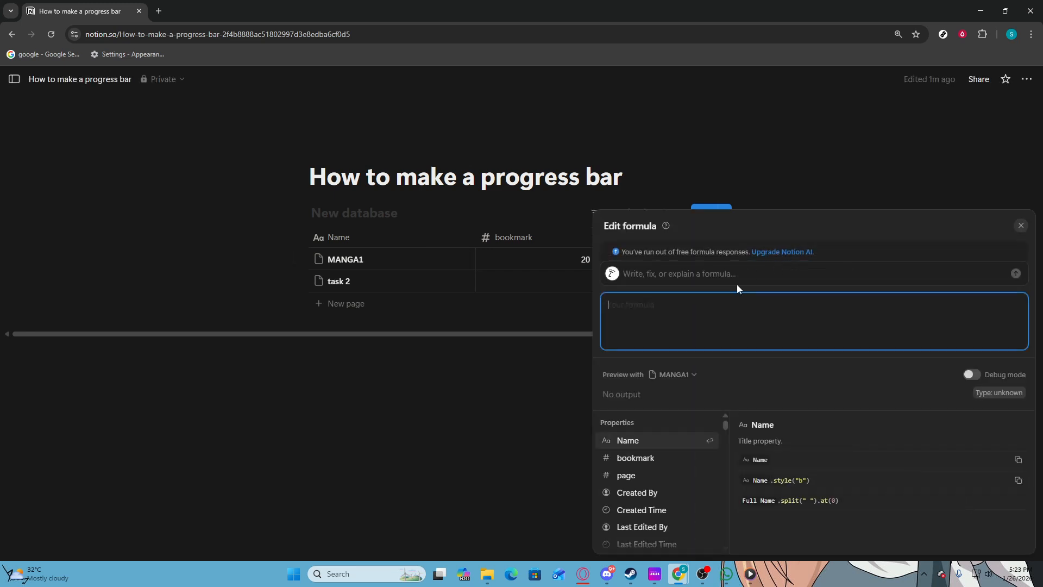
{"action": "type", "text": "book"}
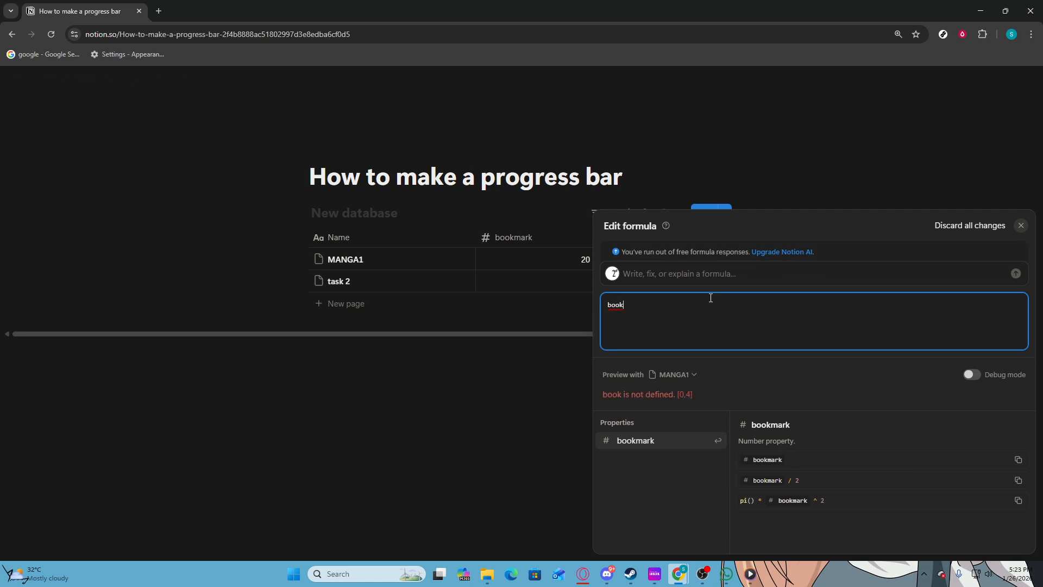
{"action": "type", "text": "mark"}
{"action": "key", "text": "Return"}
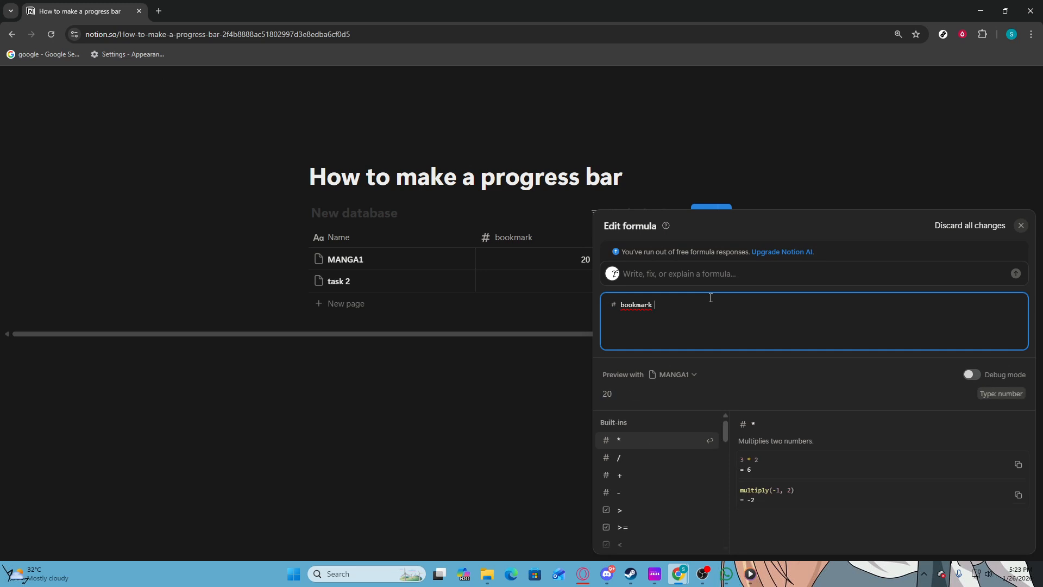
{"action": "type", "text": "/"}
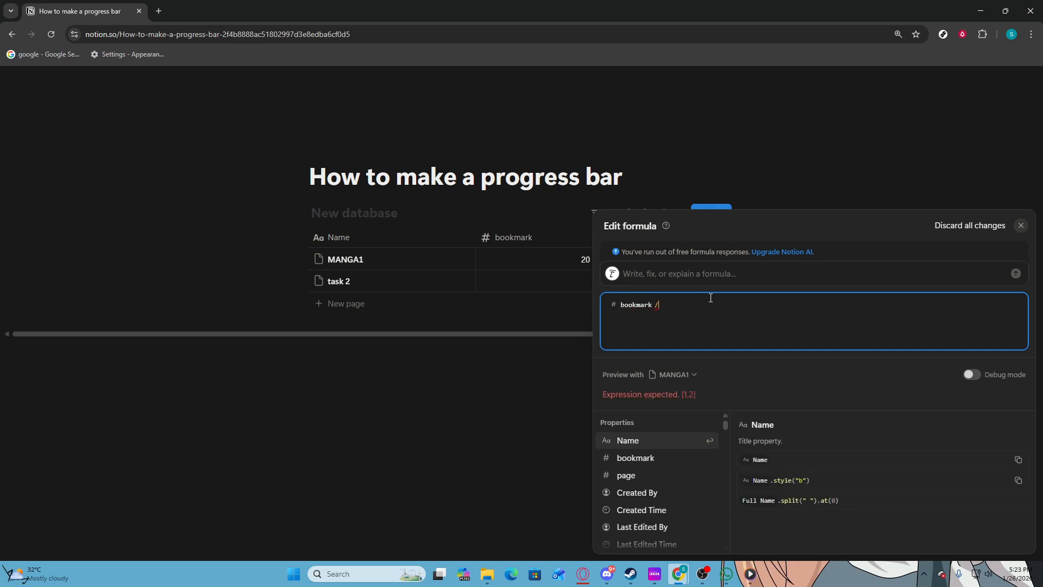
{"action": "type", "text": "page"}
{"action": "key", "text": "Return"}
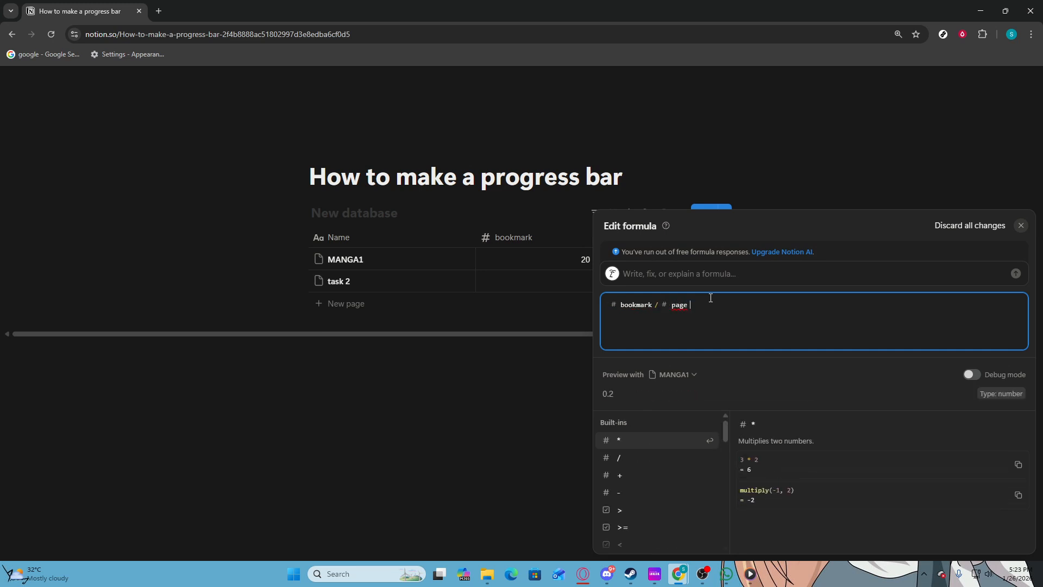
{"action": "left_click", "coordinate": [523, 391]}
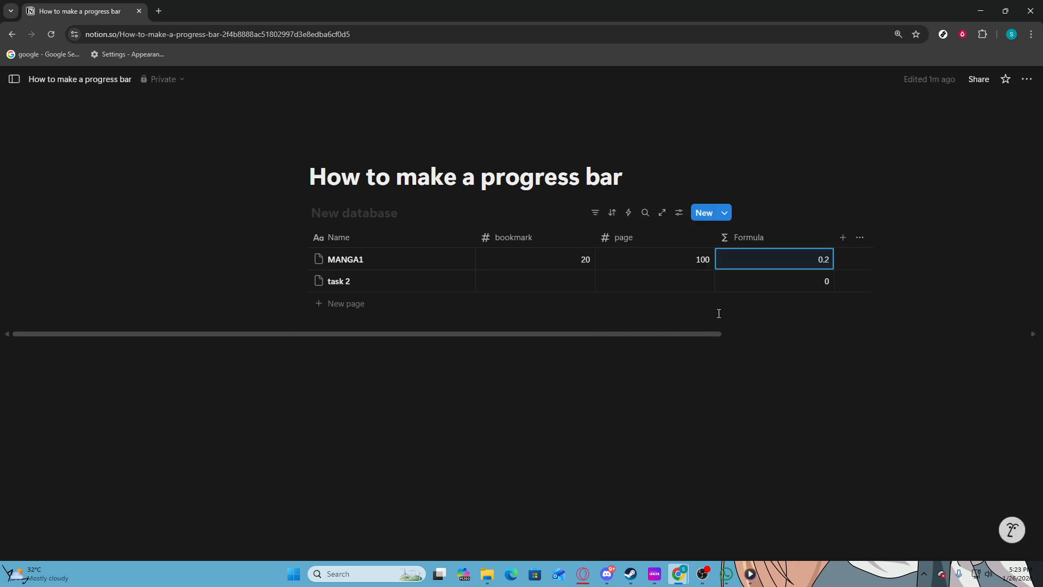
Show the Formula property as a Bar and set its number format to Percent.
{"action": "left_click", "coordinate": [757, 241]}
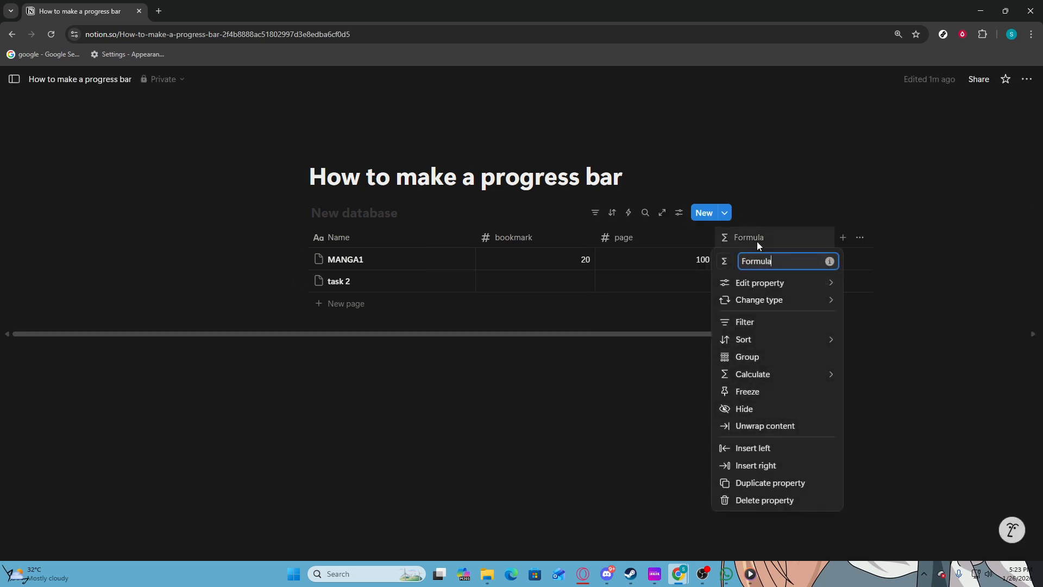
{"action": "left_click", "coordinate": [780, 282]}
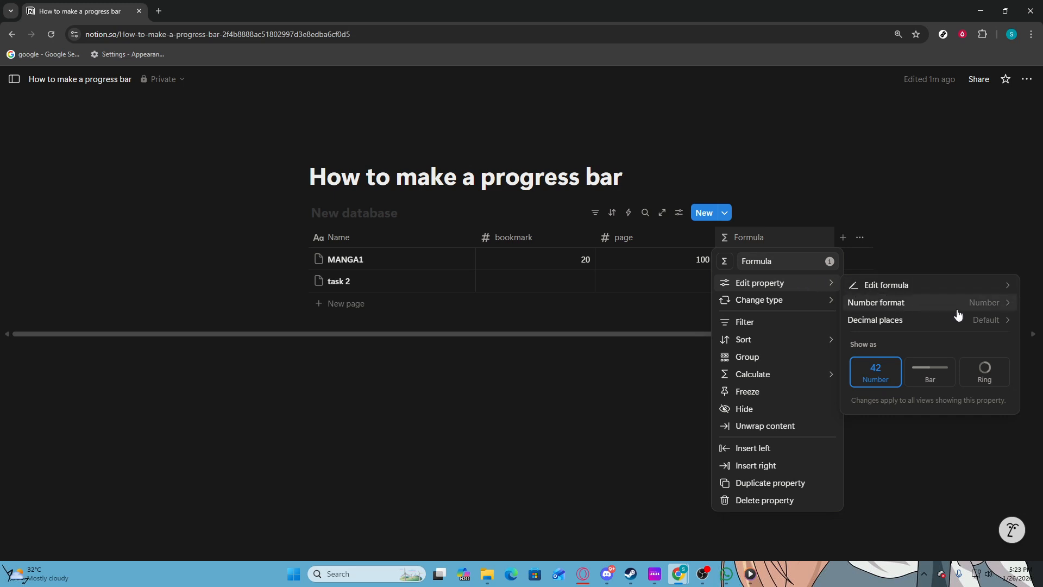
{"action": "left_click", "coordinate": [947, 369]}
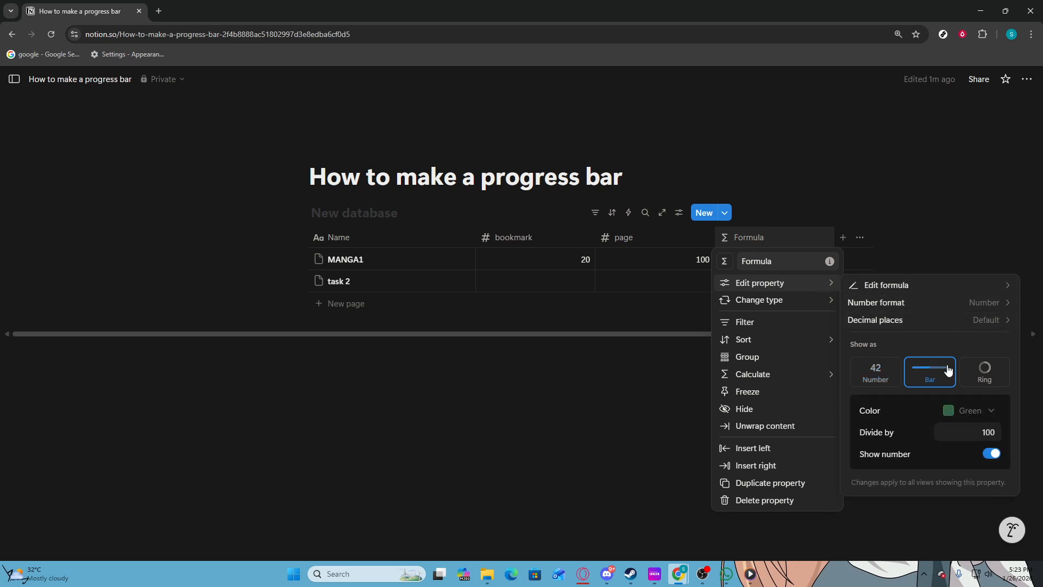
{"action": "left_click", "coordinate": [966, 314]}
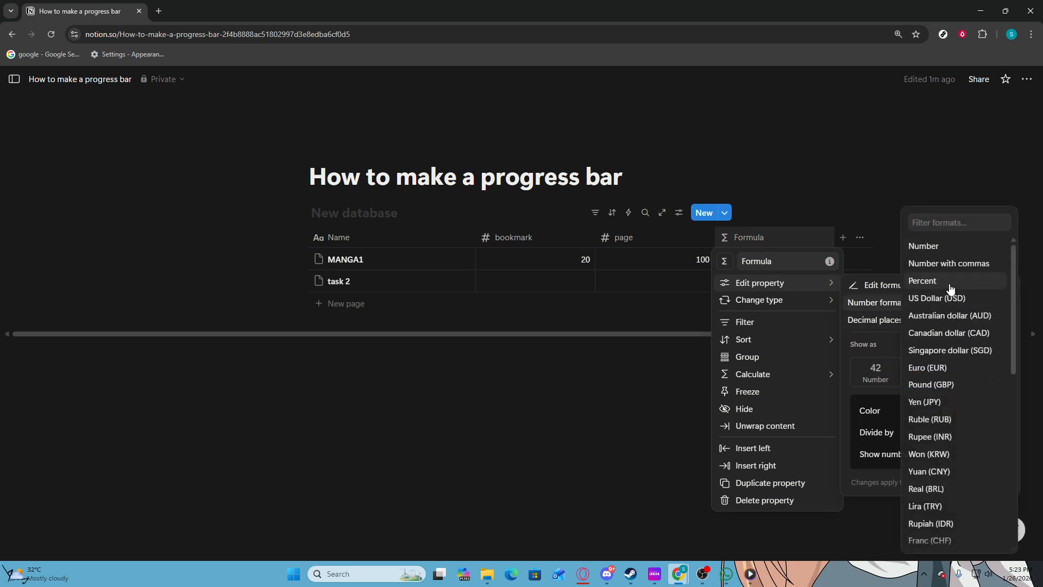
{"action": "left_click", "coordinate": [950, 289]}
{"action": "left_click", "coordinate": [670, 344]}
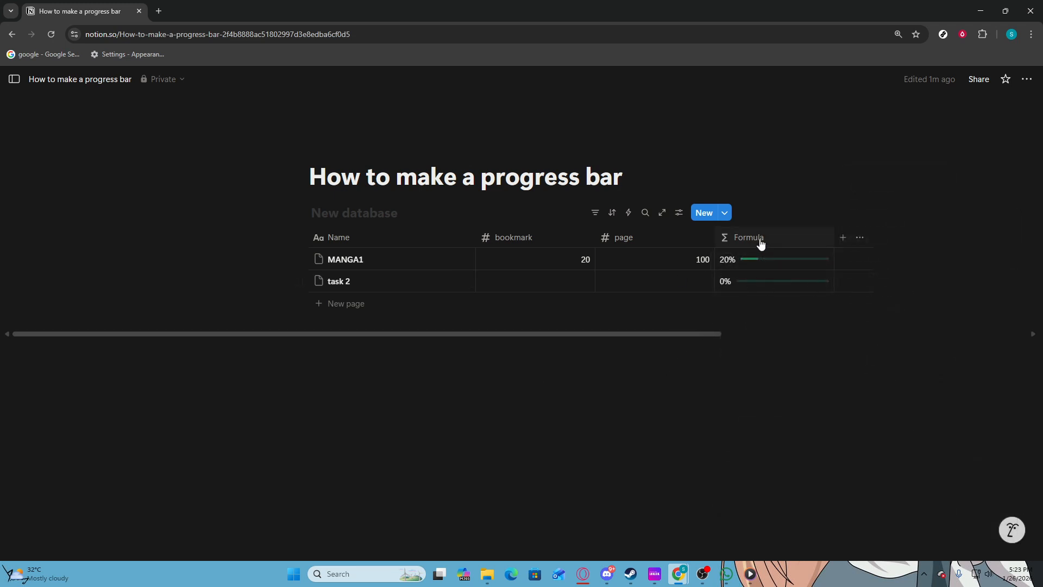